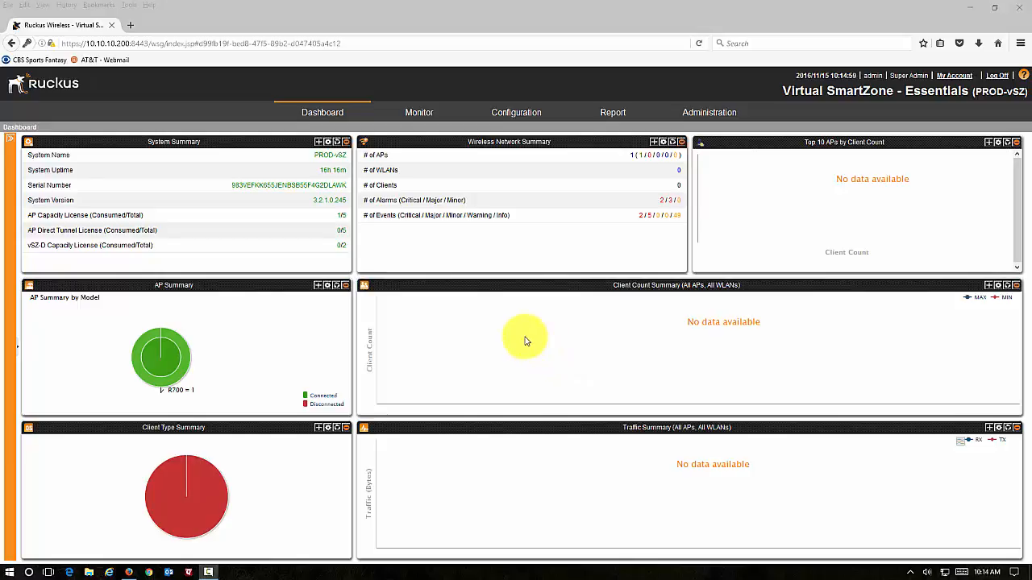
Go to the WLAN configuration and start creating a new WLAN.
{"action": "mouse_move", "coordinate": [154, 362]}
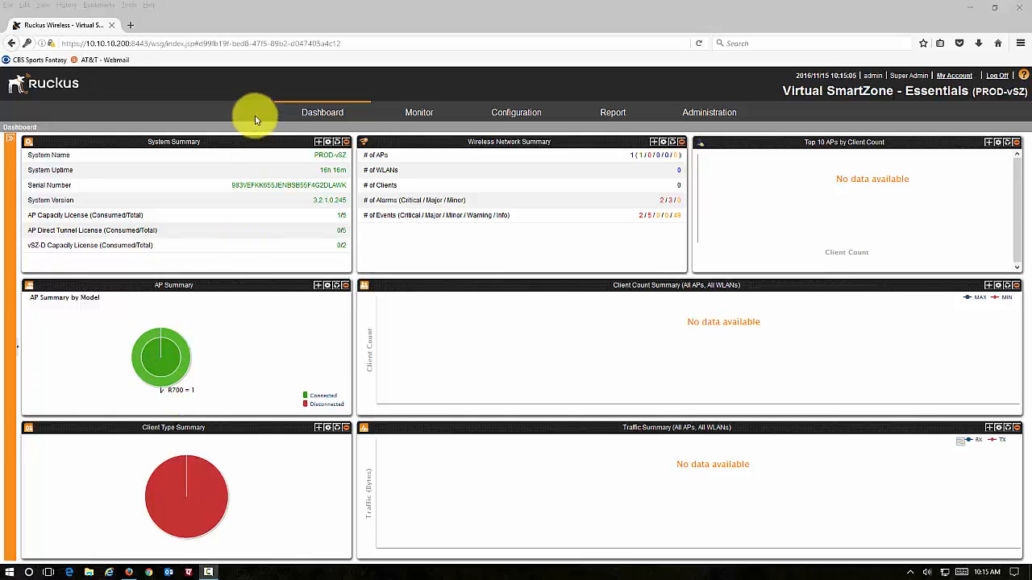
{"action": "left_click", "coordinate": [516, 113]}
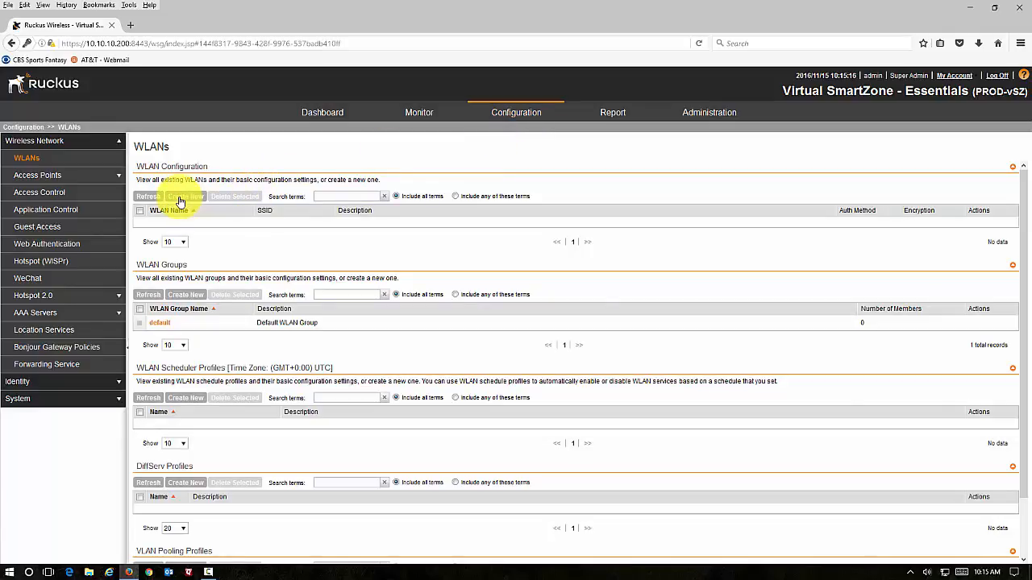
{"action": "left_click", "coordinate": [180, 201]}
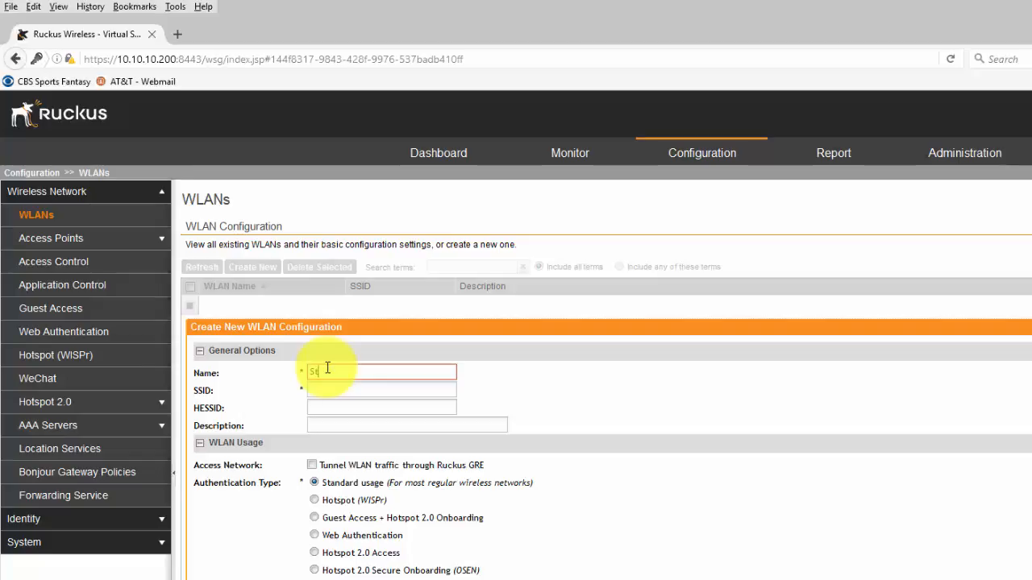
Name the new WLAN Staff WLAN and set its SSID to Staff.
{"action": "type", "text": "Staff WLAN"}
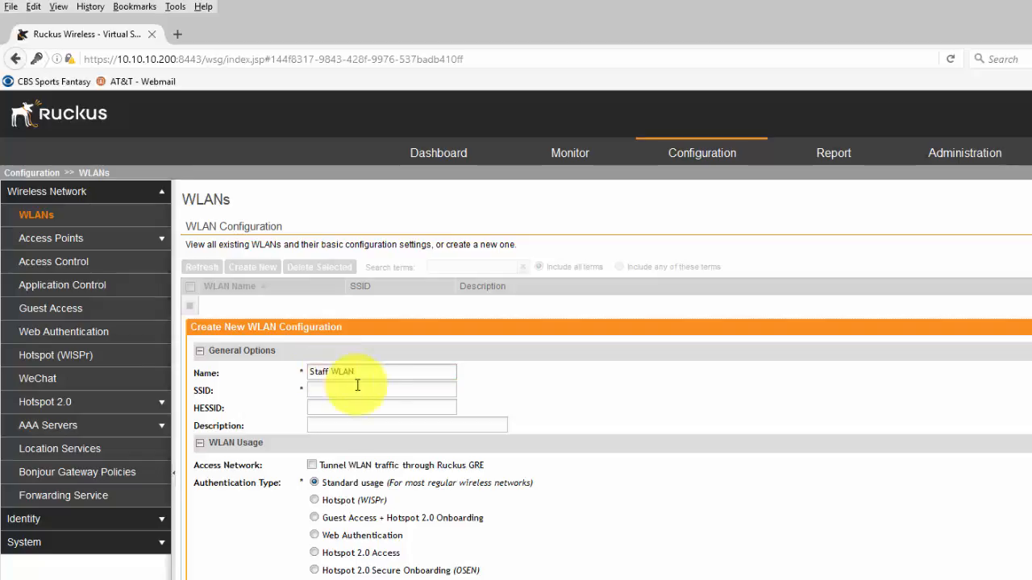
{"action": "left_click", "coordinate": [375, 391]}
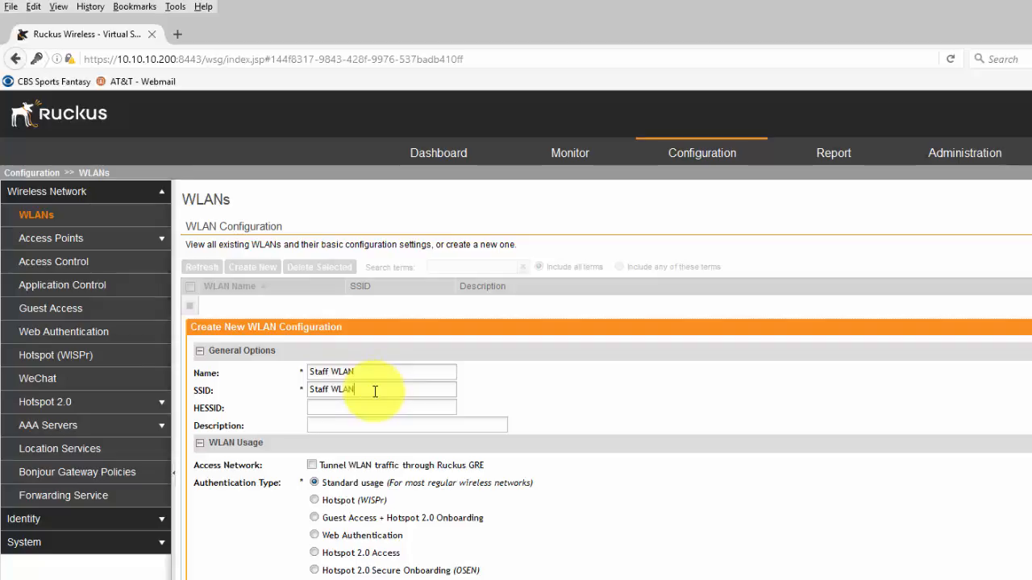
{"action": "key", "text": "BackSpace"}
{"action": "key", "text": "BackSpace"}
{"action": "key", "text": "BackSpace"}
{"action": "key", "text": "BackSpace"}
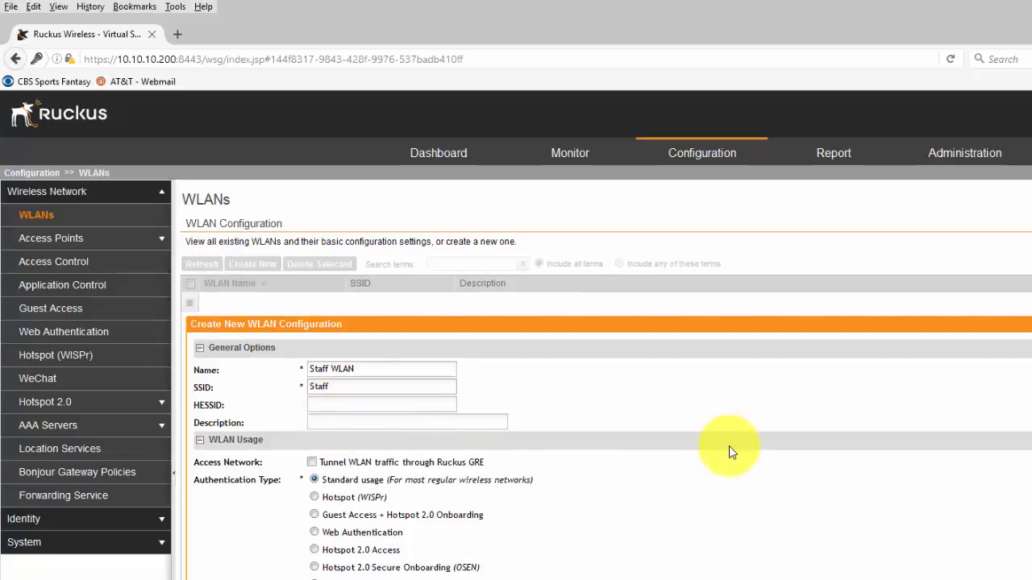
Set the encryption method to WPA2.
{"action": "scroll", "coordinate": [729, 446], "scroll_direction": "down", "scroll_amount": 1}
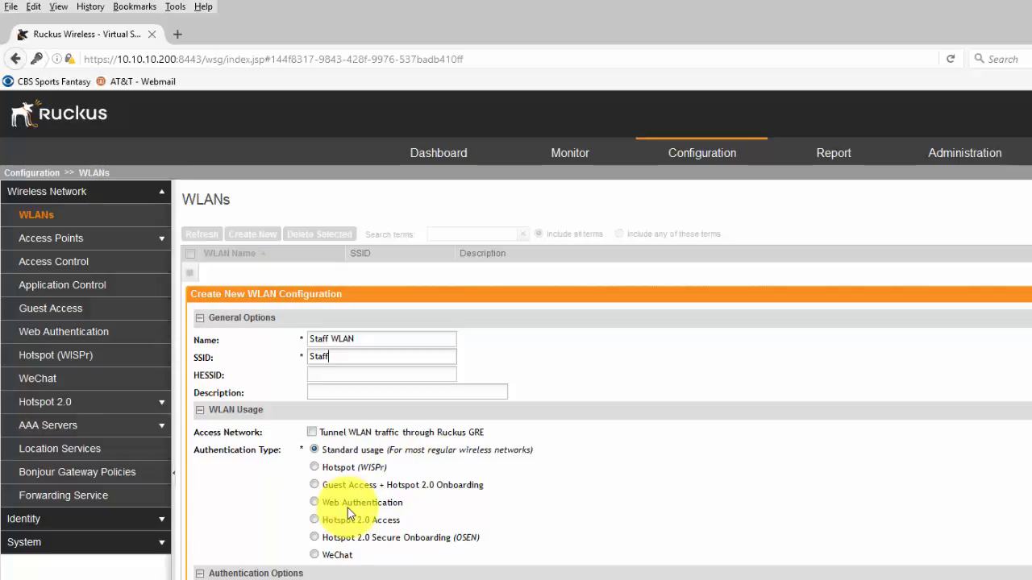
{"action": "scroll", "coordinate": [503, 487], "scroll_direction": "down", "scroll_amount": 2}
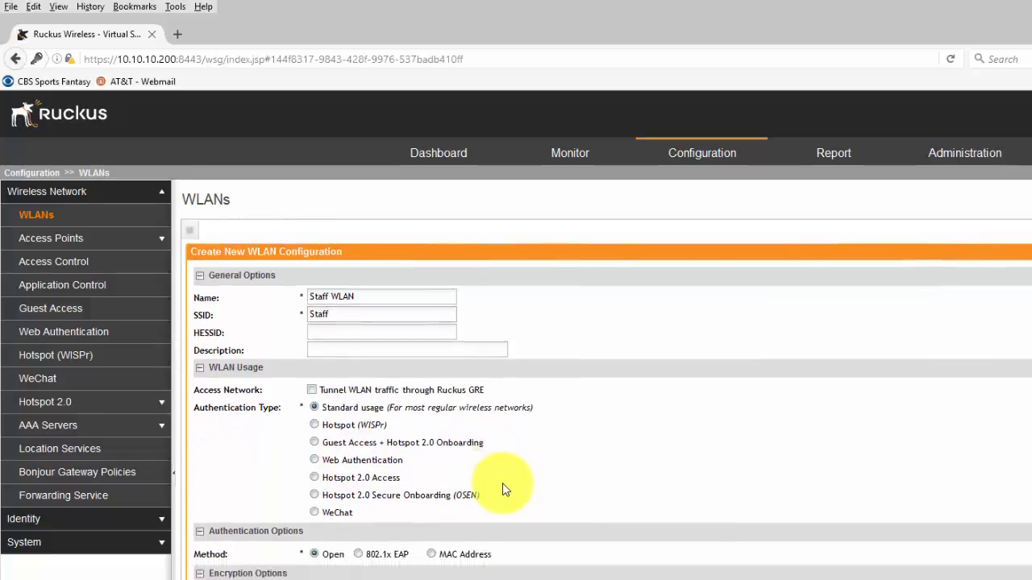
{"action": "scroll", "coordinate": [502, 487], "scroll_direction": "down", "scroll_amount": 1}
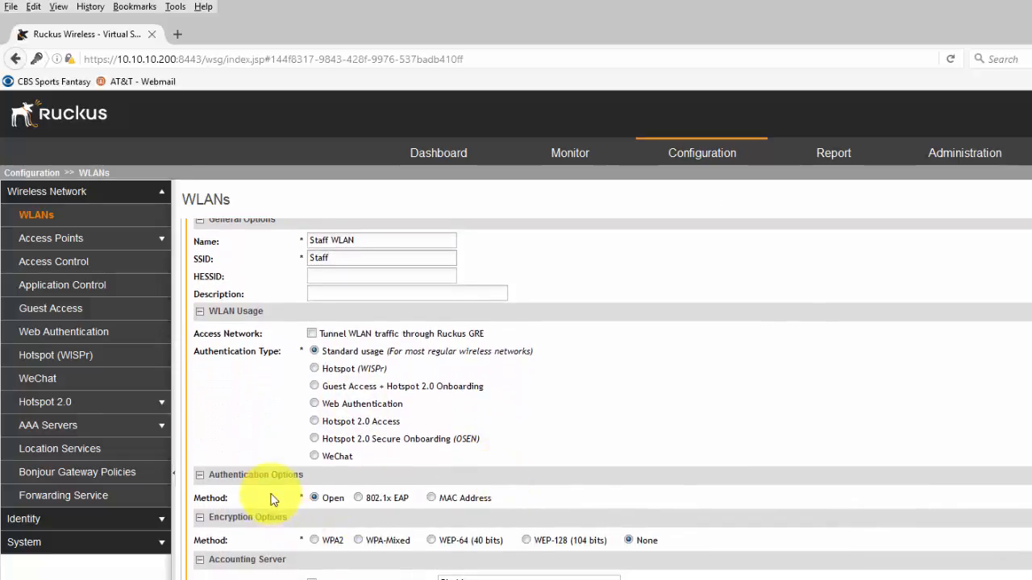
{"action": "left_click", "coordinate": [313, 540]}
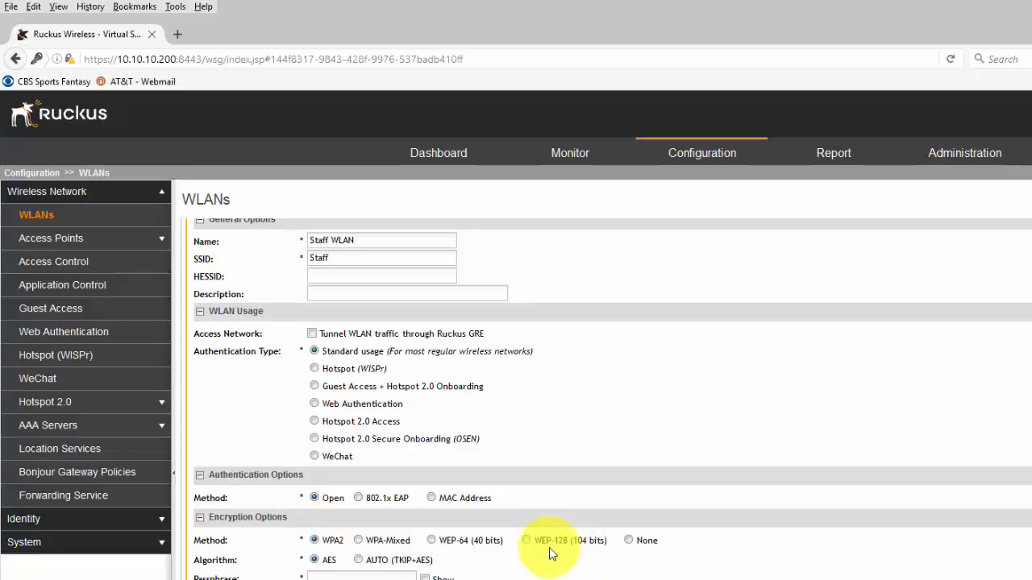
Enter a WLAN passphrase.
{"action": "left_click", "coordinate": [341, 578]}
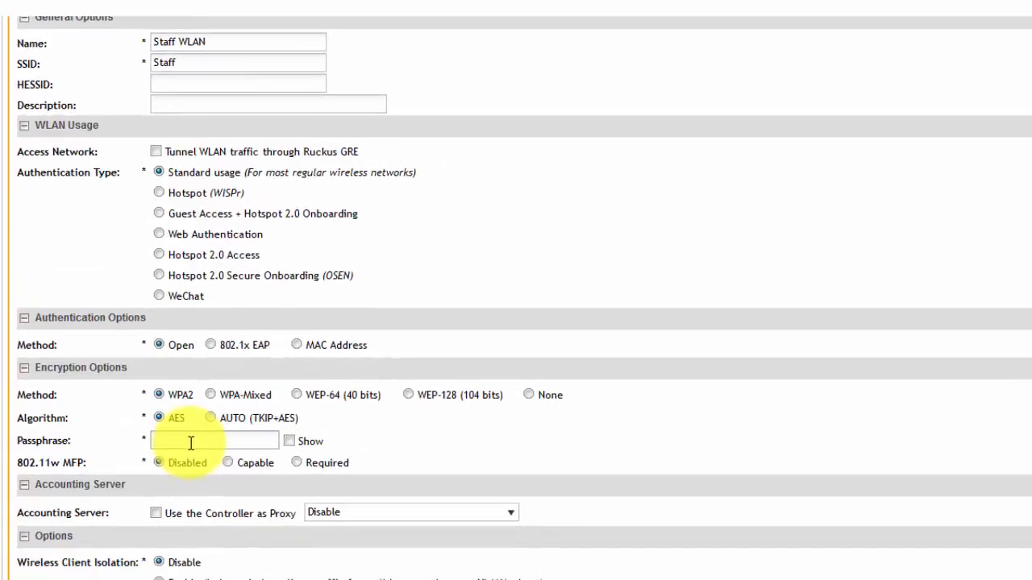
{"action": "type", "text": "•••••"}
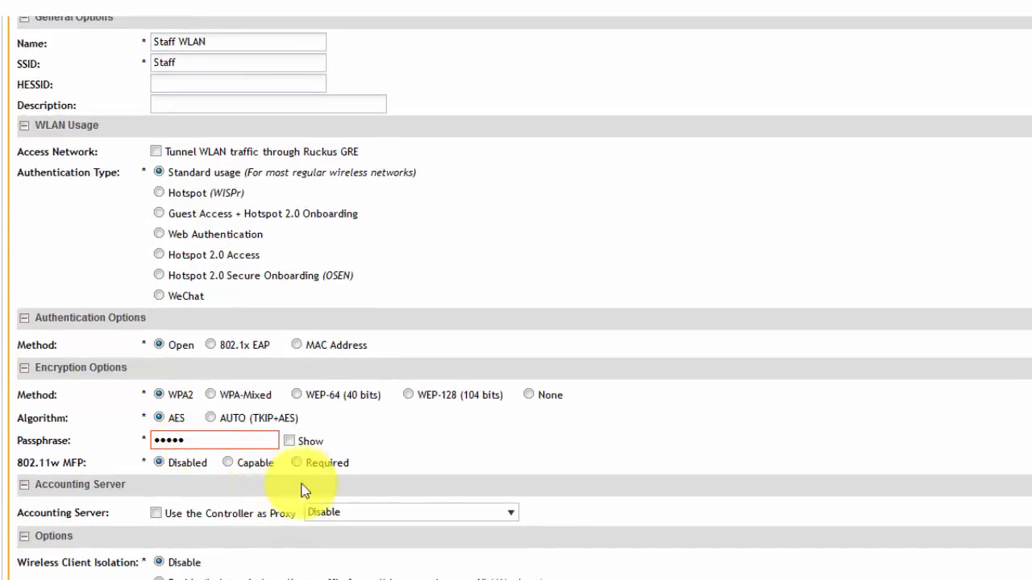
Enable Application Visibility with the Application Denial Policy set to Disable, and set the access VLAN ID to 40.
{"action": "scroll", "coordinate": [360, 470], "scroll_direction": "down", "scroll_amount": 2}
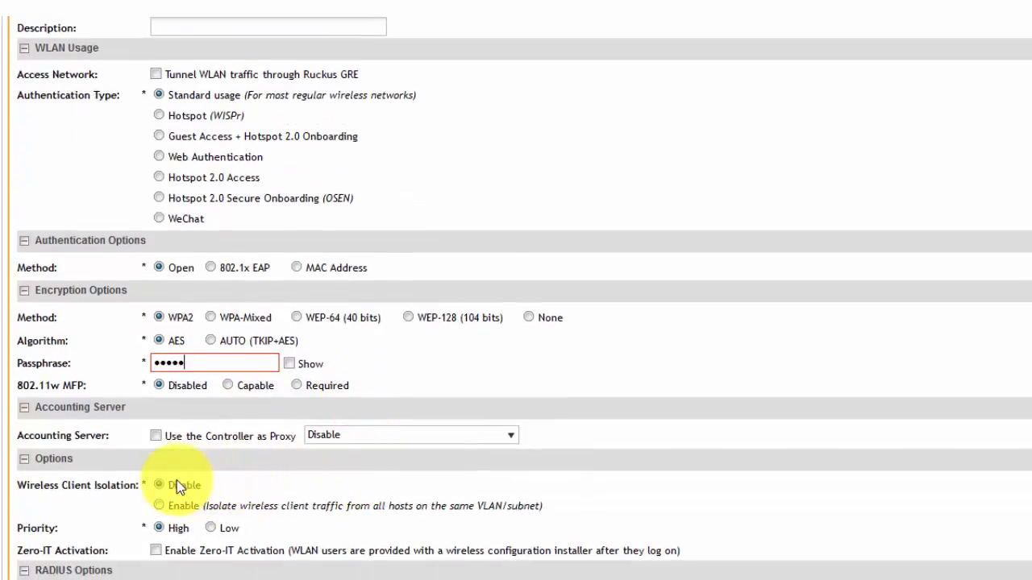
{"action": "scroll", "coordinate": [176, 481], "scroll_direction": "down", "scroll_amount": 2}
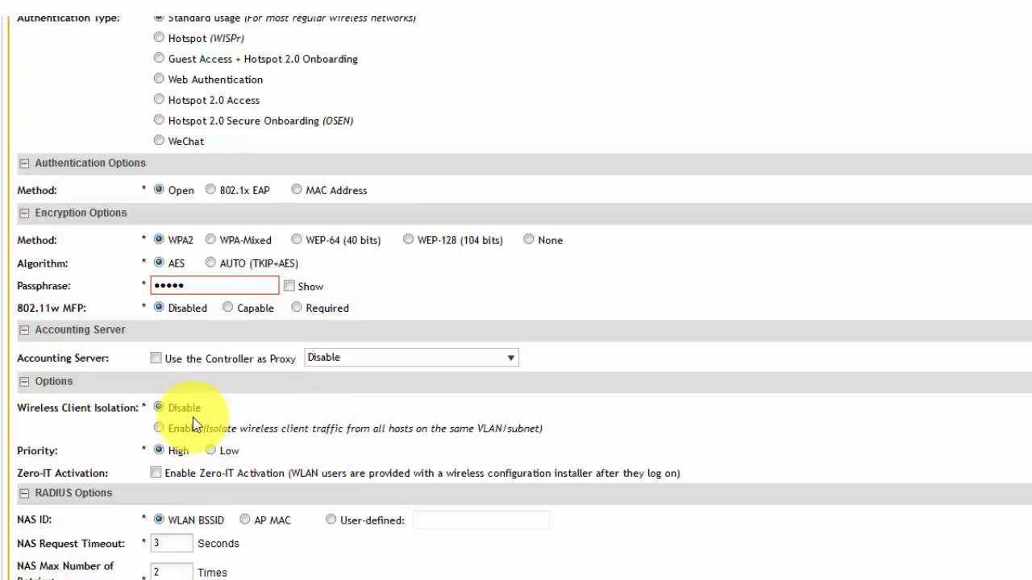
{"action": "scroll", "coordinate": [192, 424], "scroll_direction": "down", "scroll_amount": 2}
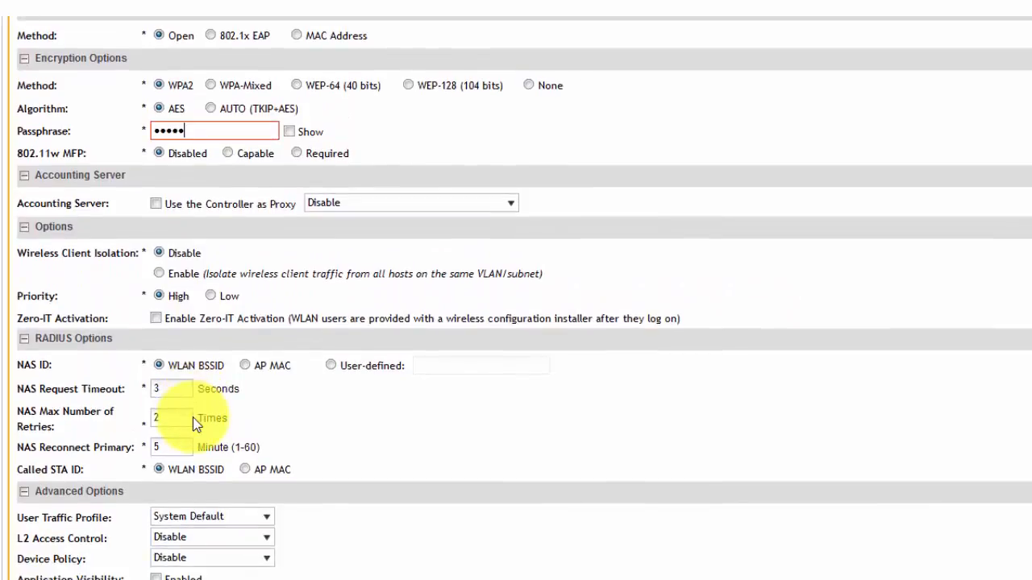
{"action": "scroll", "coordinate": [193, 421], "scroll_direction": "down", "scroll_amount": 1}
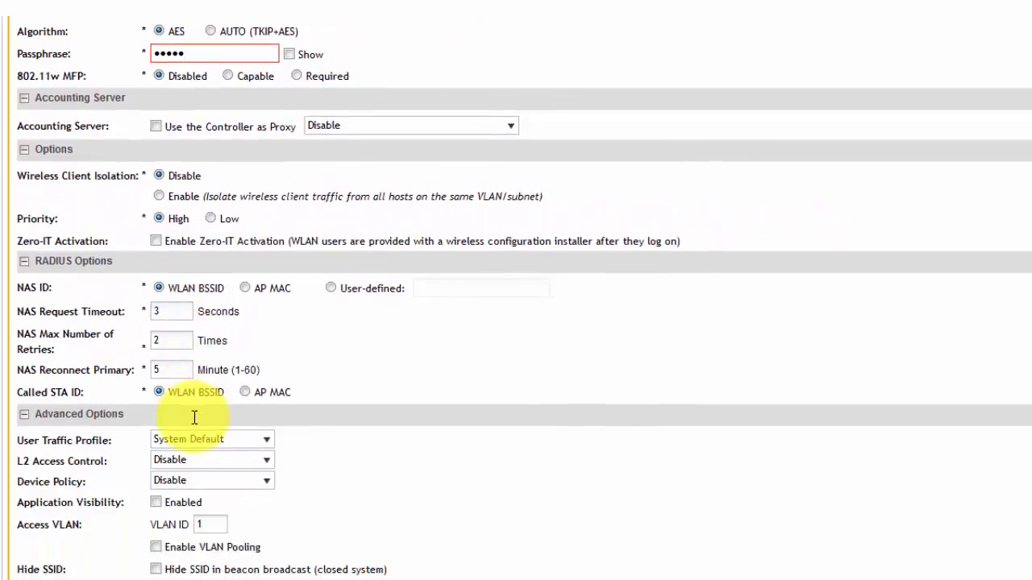
{"action": "scroll", "coordinate": [195, 417], "scroll_direction": "down", "scroll_amount": 1}
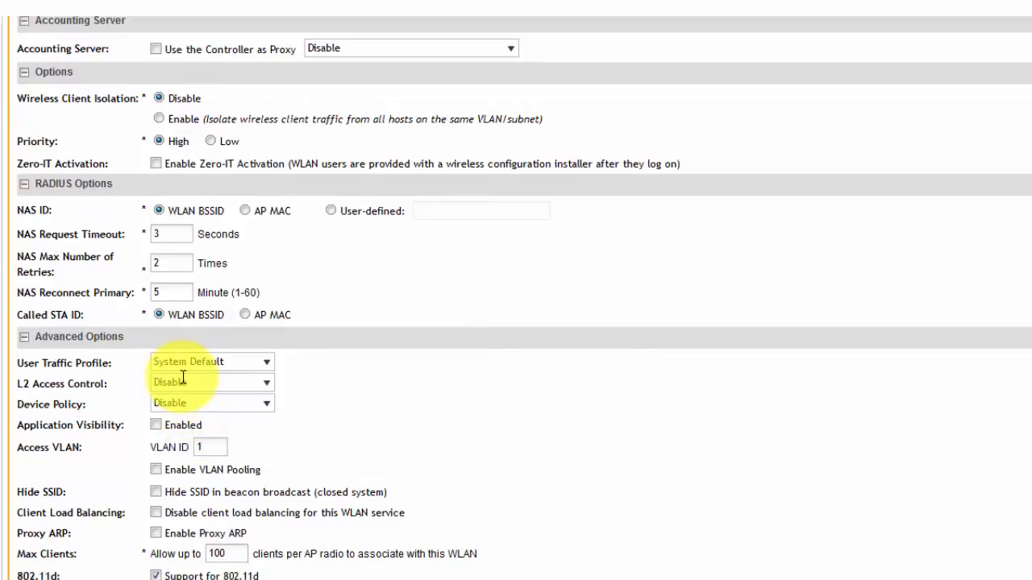
{"action": "scroll", "coordinate": [184, 378], "scroll_direction": "down", "scroll_amount": 1}
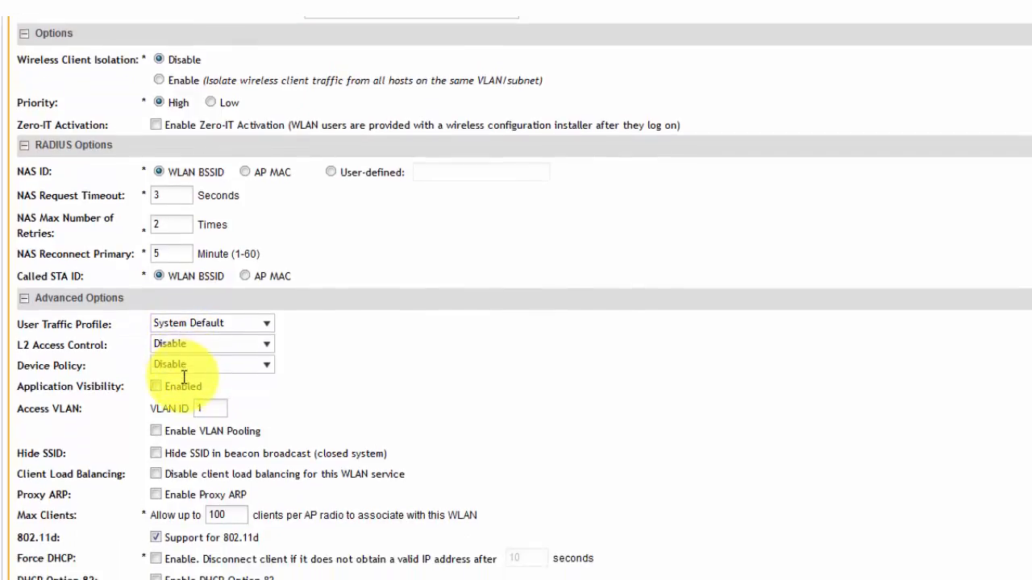
{"action": "scroll", "coordinate": [183, 379], "scroll_direction": "down", "scroll_amount": 3}
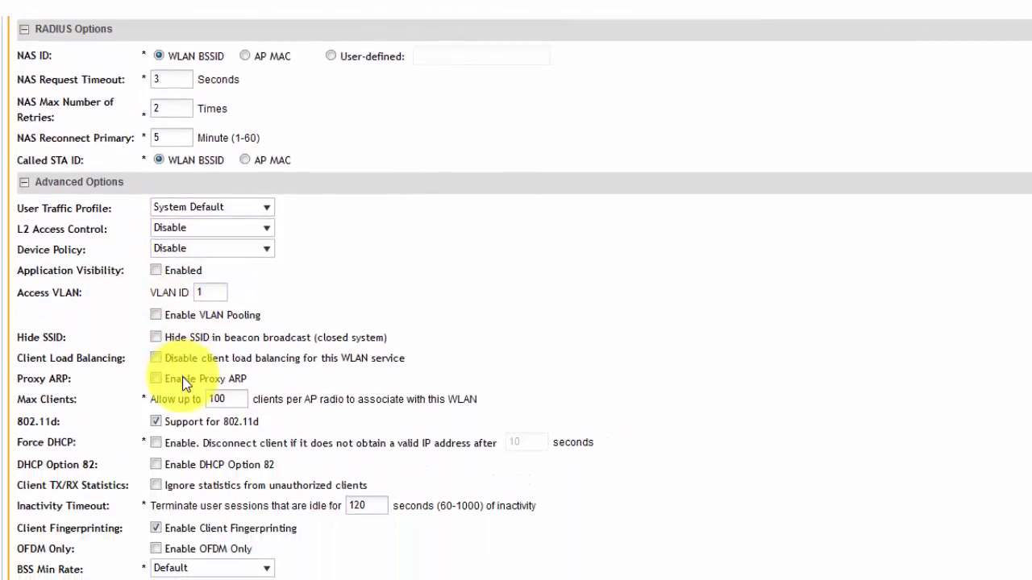
{"action": "scroll", "coordinate": [184, 379], "scroll_direction": "down", "scroll_amount": 1}
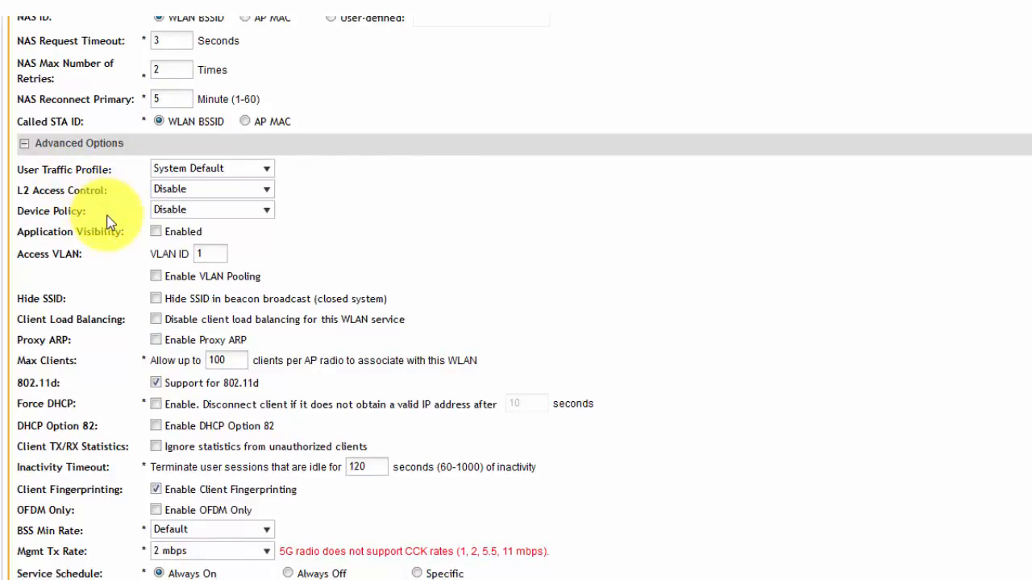
{"action": "left_click", "coordinate": [157, 233]}
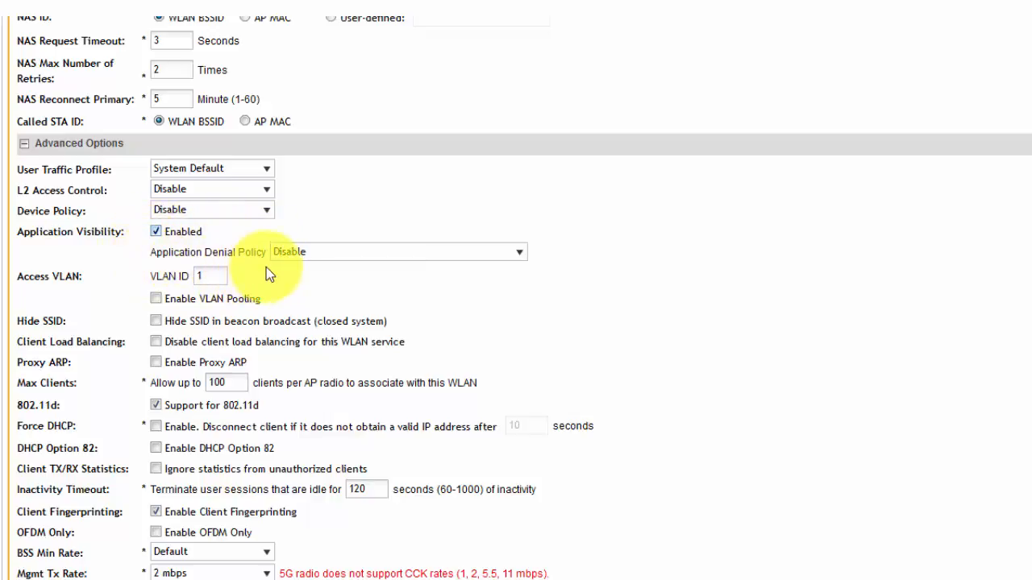
{"action": "left_click", "coordinate": [513, 258]}
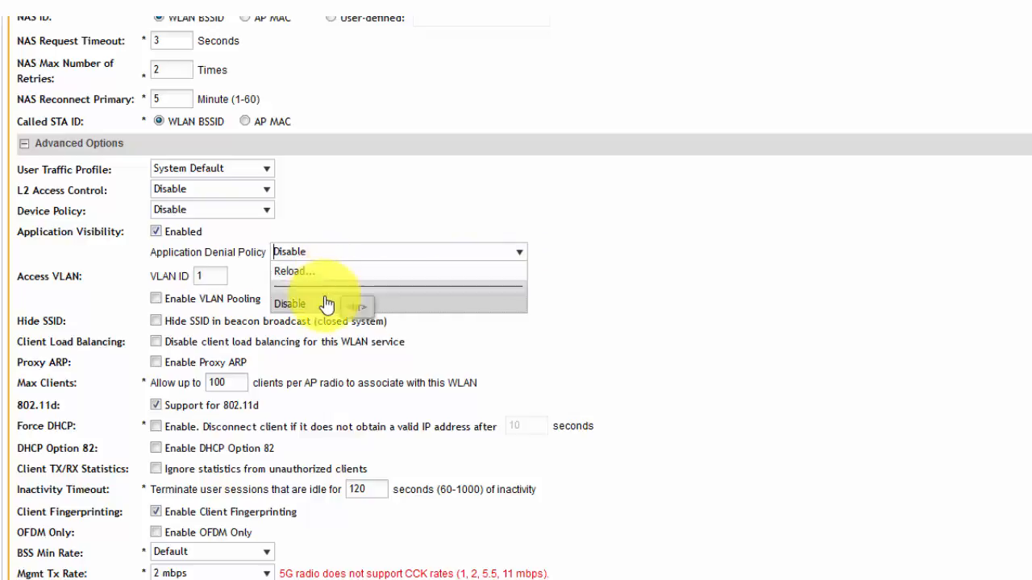
{"action": "left_click", "coordinate": [379, 237]}
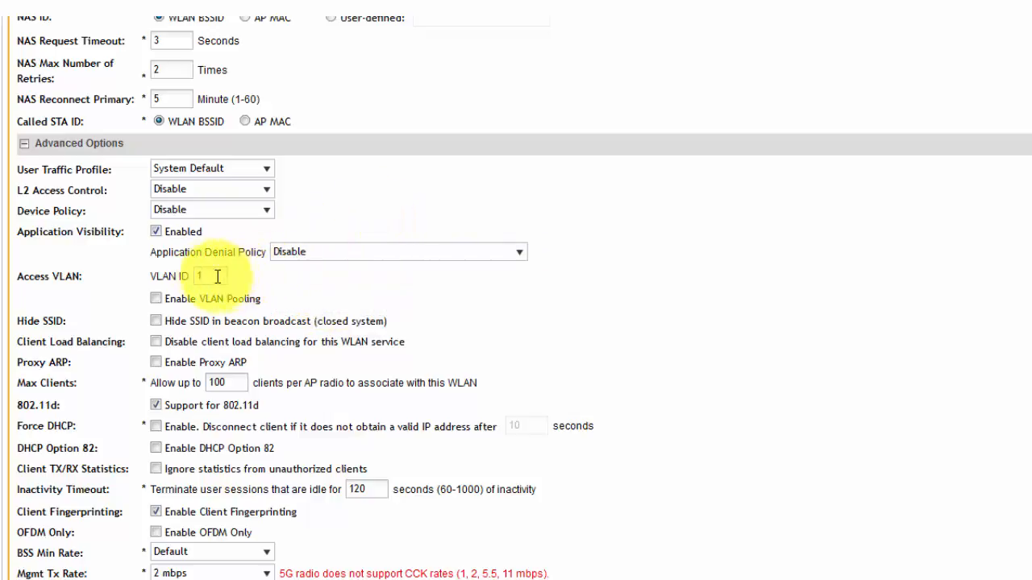
{"action": "left_click_drag", "start_coordinate": [200, 275], "coordinate": [191, 274]}
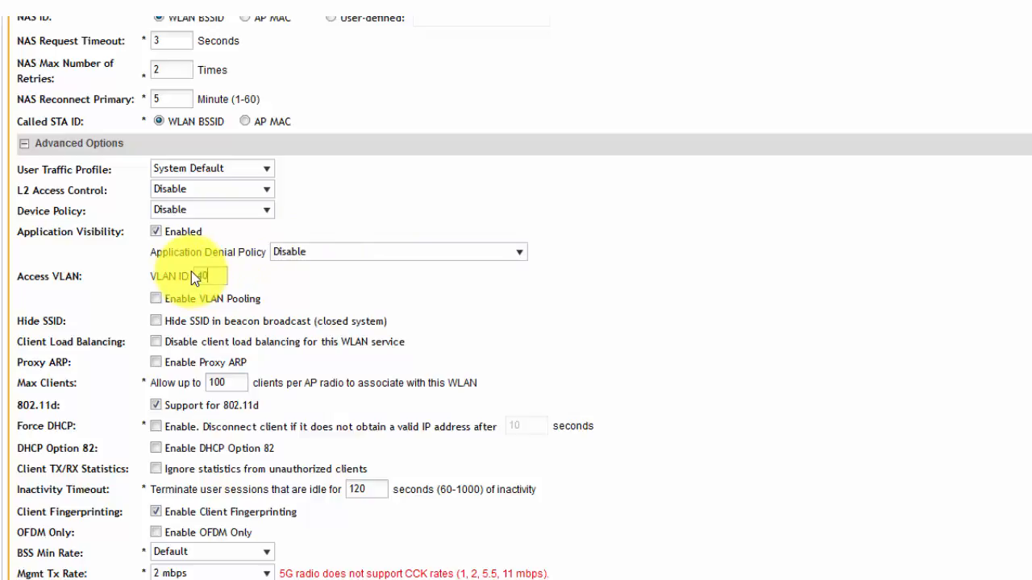
{"action": "type", "text": "40"}
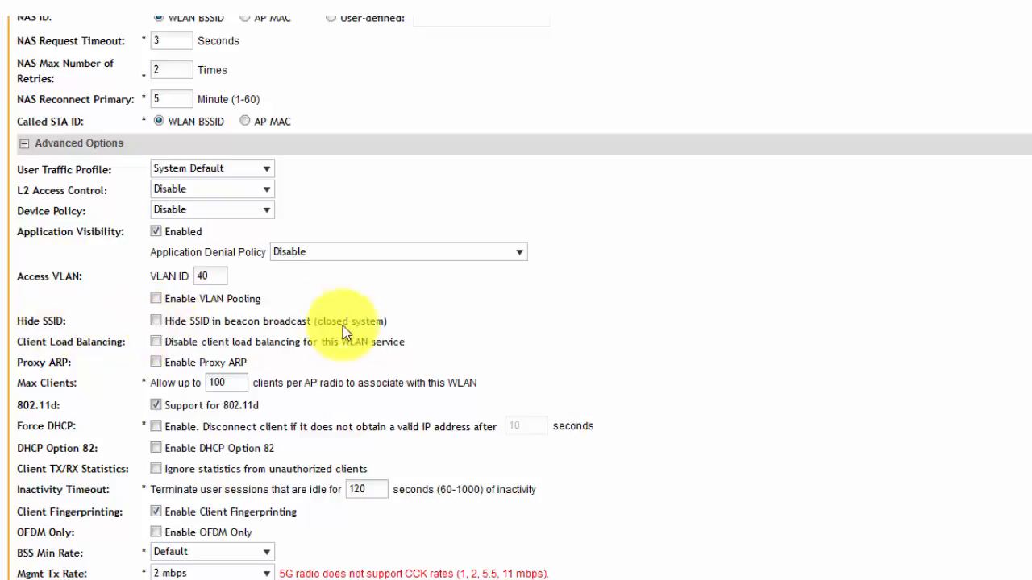
Set the BSS minimum rate to 12 mbps and try to submit the WLAN.
{"action": "scroll", "coordinate": [447, 324], "scroll_direction": "down", "scroll_amount": 3}
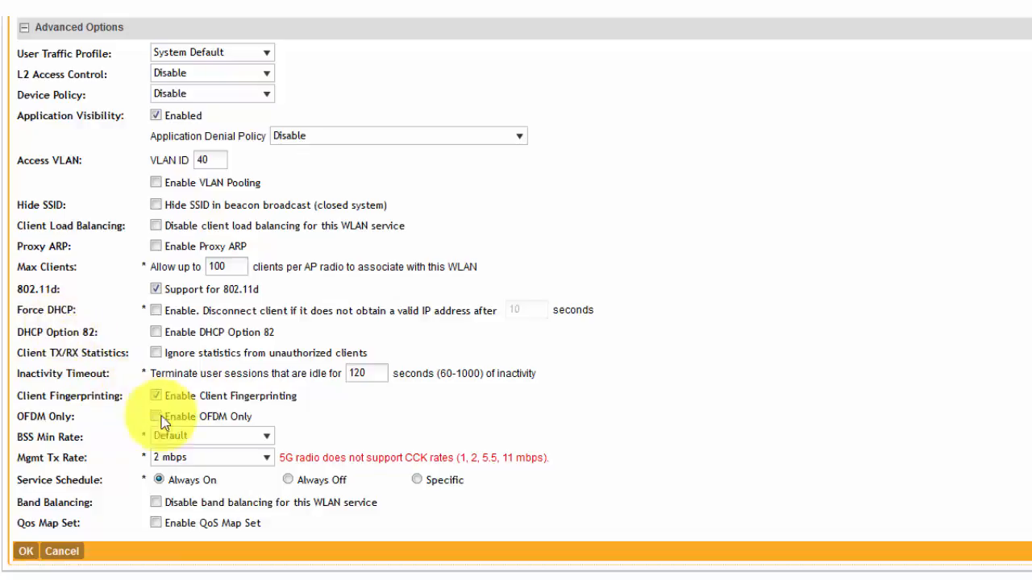
{"action": "left_click", "coordinate": [267, 437]}
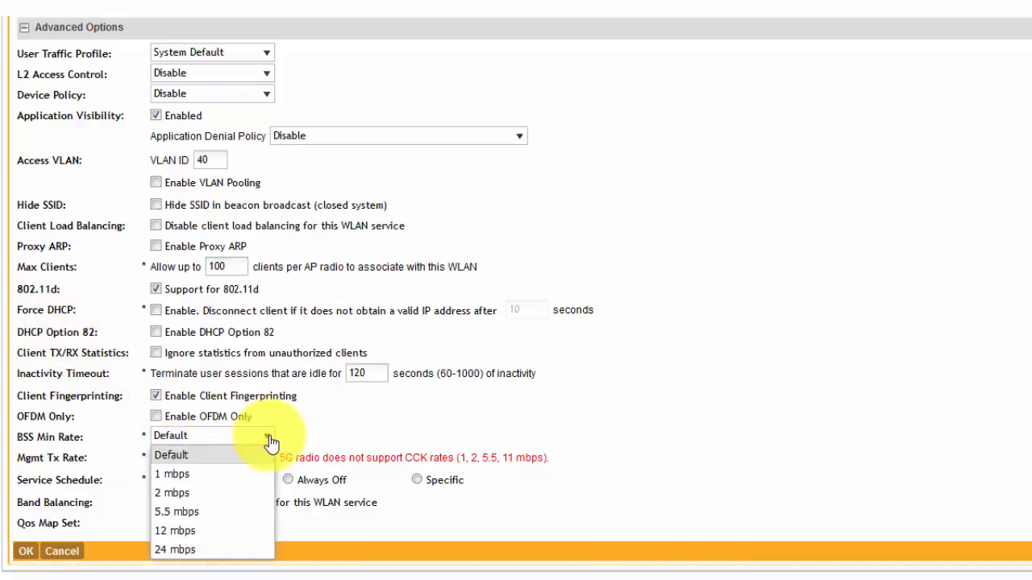
{"action": "left_click", "coordinate": [185, 531]}
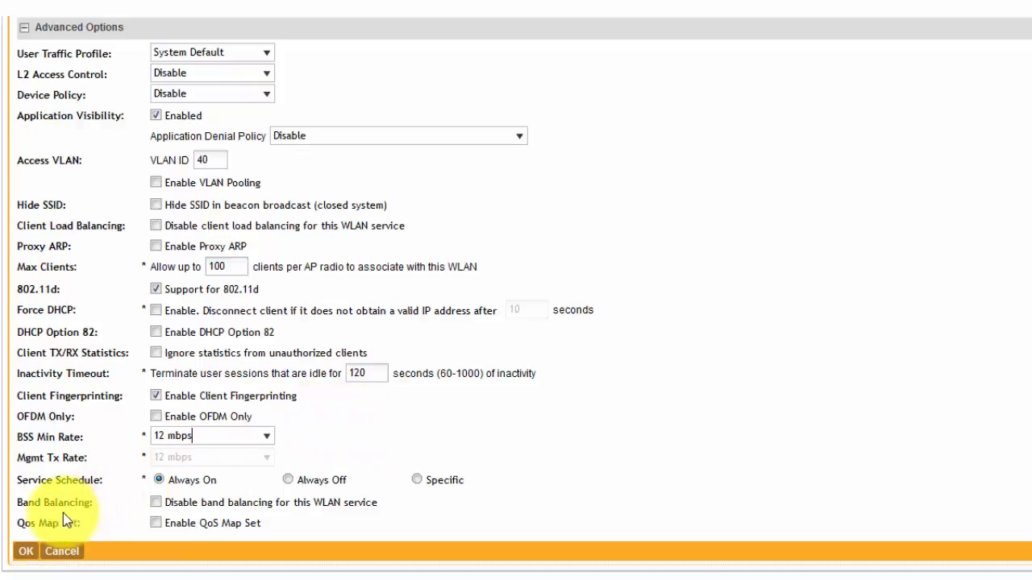
{"action": "left_click", "coordinate": [31, 551]}
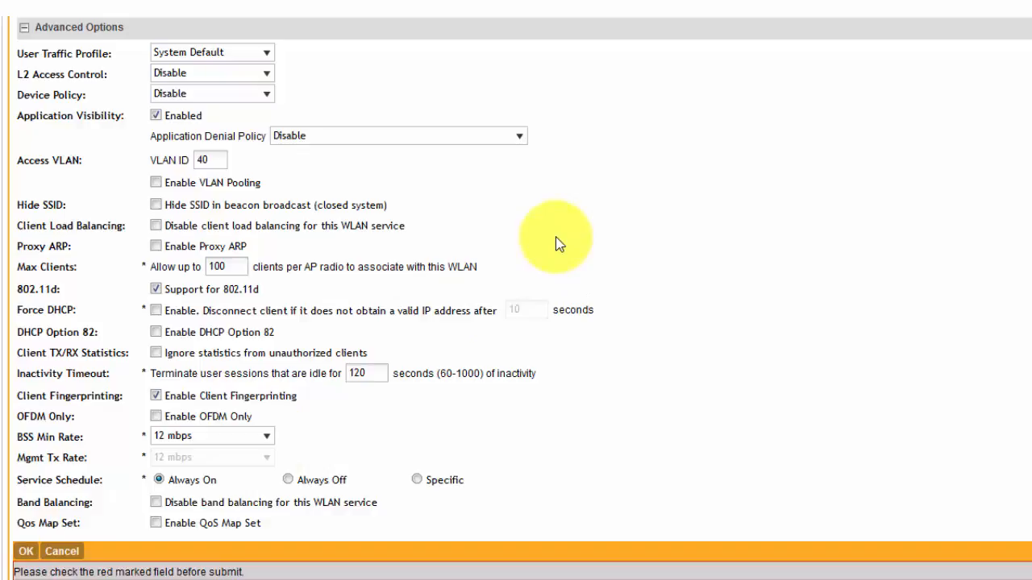
Replace the WLAN passphrase with a longer one.
{"action": "scroll", "coordinate": [560, 244], "scroll_direction": "up", "scroll_amount": 6}
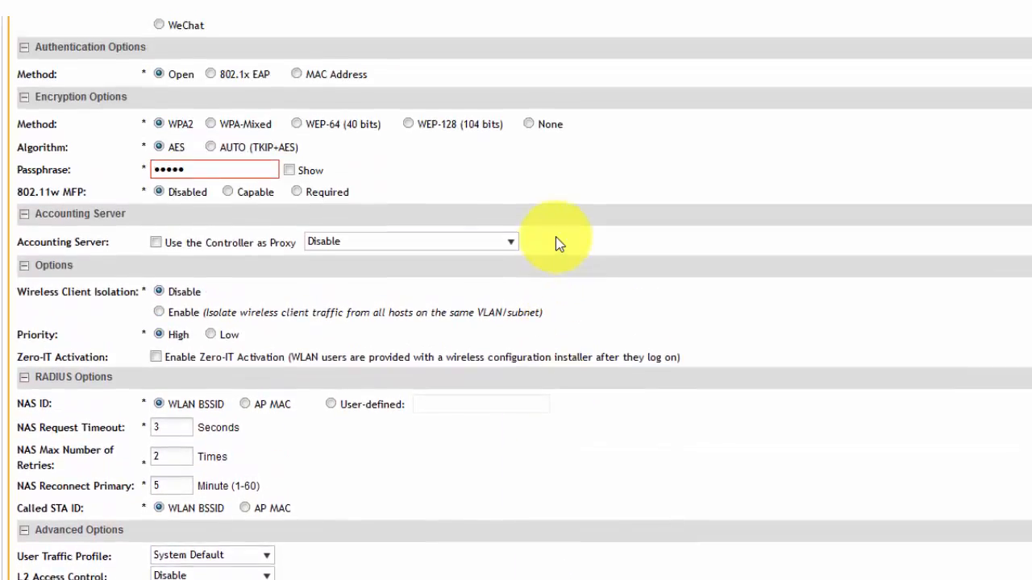
{"action": "scroll", "coordinate": [560, 244], "scroll_direction": "up", "scroll_amount": 1}
{"action": "left_click", "coordinate": [188, 208]}
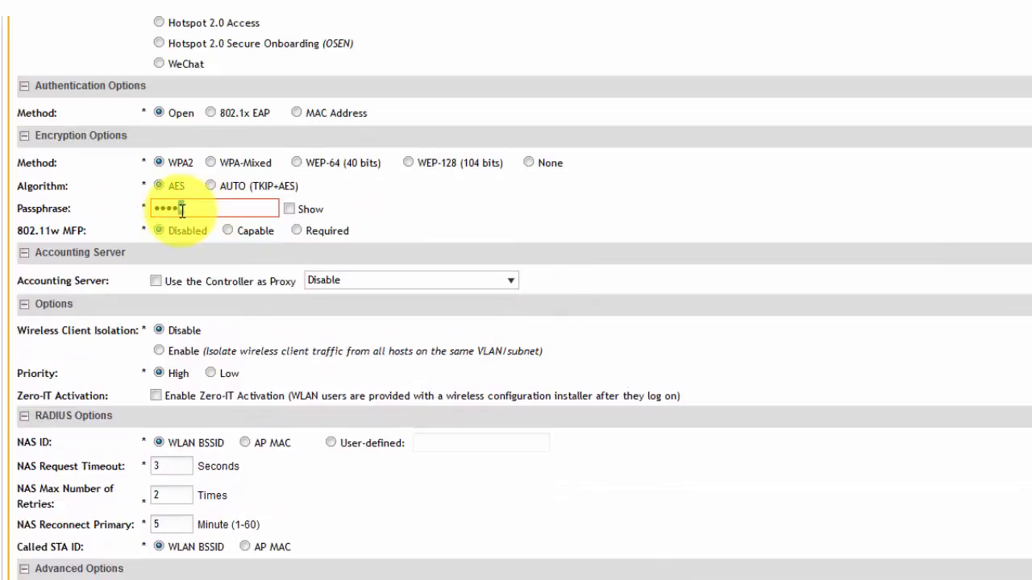
{"action": "left_click", "coordinate": [190, 210]}
{"action": "left_click_drag", "start_coordinate": [189, 209], "coordinate": [133, 213]}
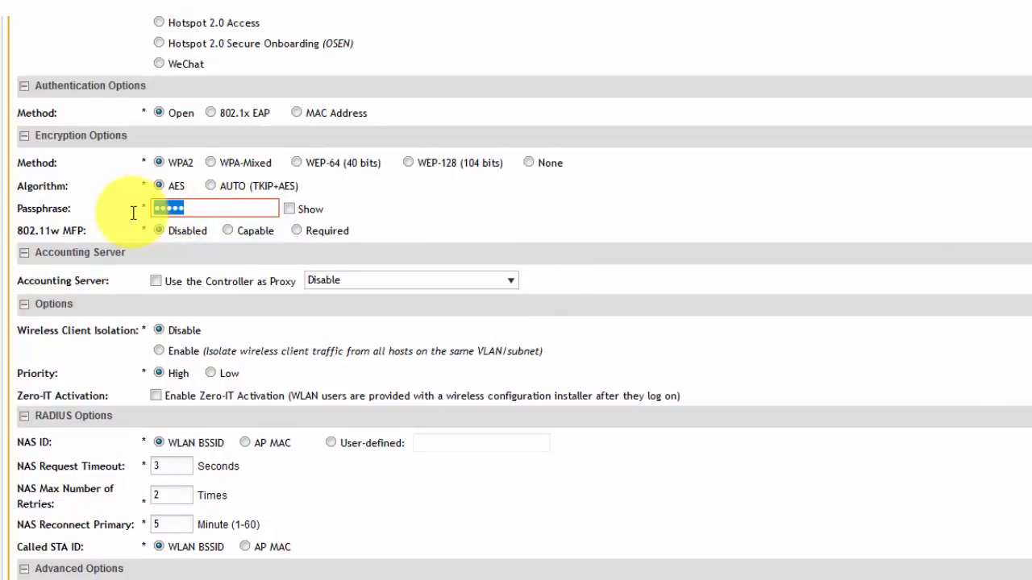
{"action": "key", "text": "BackSpace"}
{"action": "type", "text": "••••••••"}
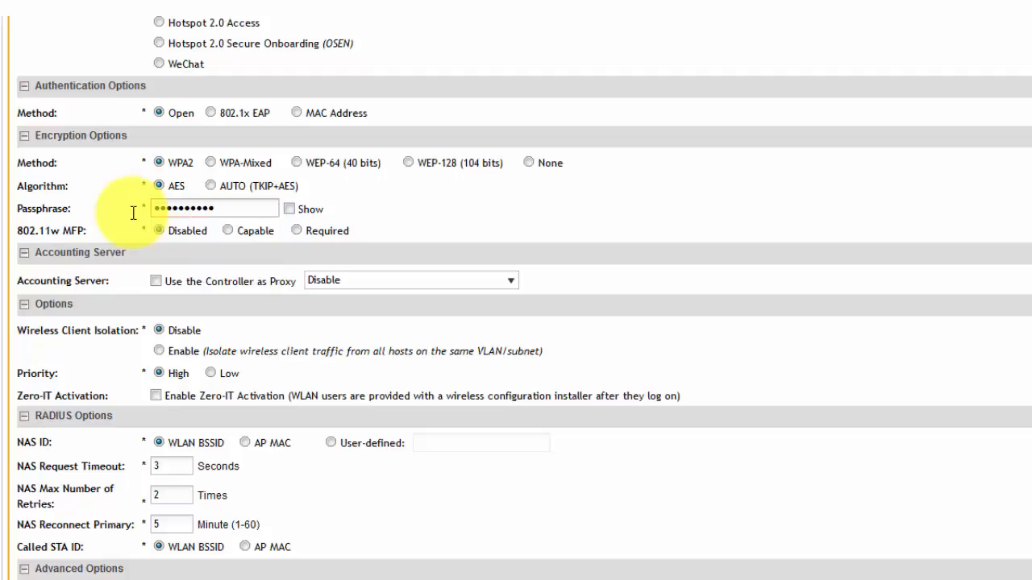
{"action": "type", "text": "•••••••••••"}
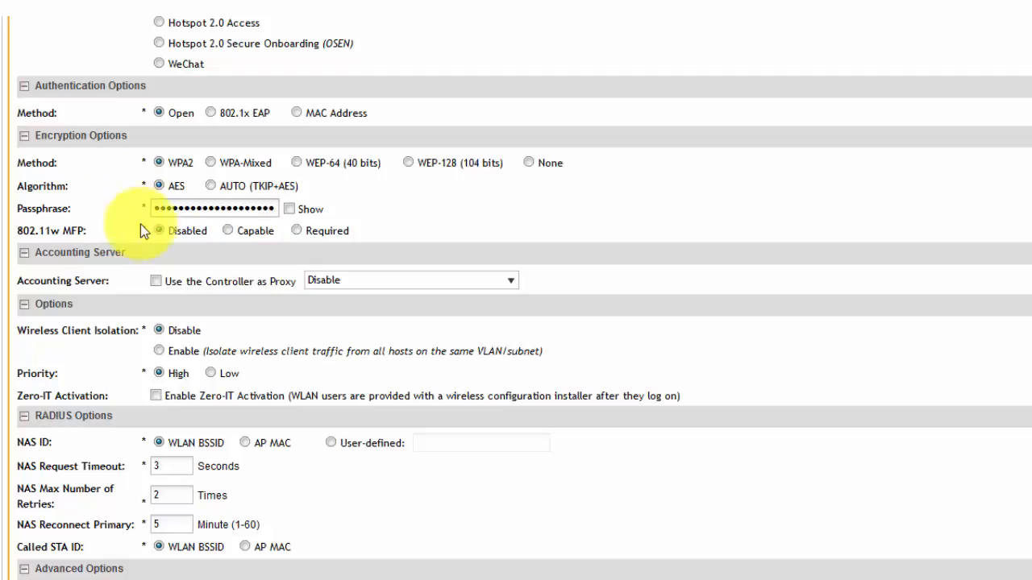
Submit the new WLAN configuration.
{"action": "scroll", "coordinate": [403, 399], "scroll_direction": "down", "scroll_amount": 10}
{"action": "scroll", "coordinate": [388, 412], "scroll_direction": "down", "scroll_amount": 2}
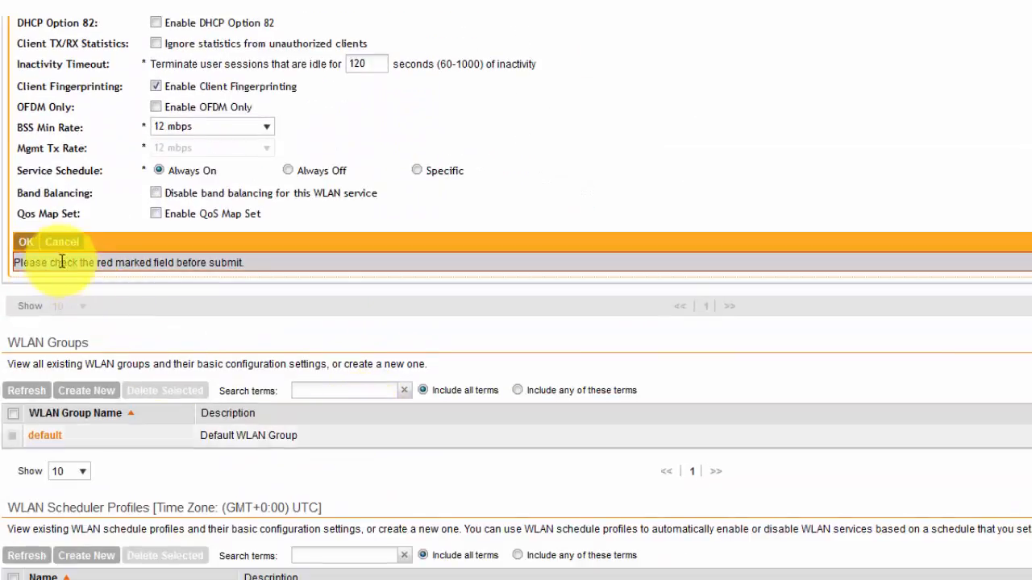
{"action": "left_click", "coordinate": [27, 242]}
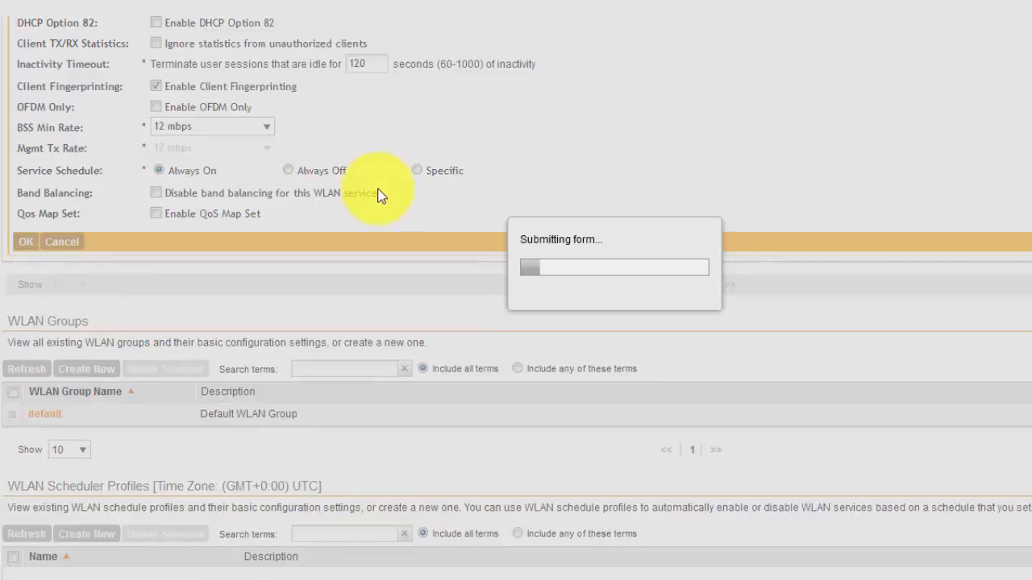